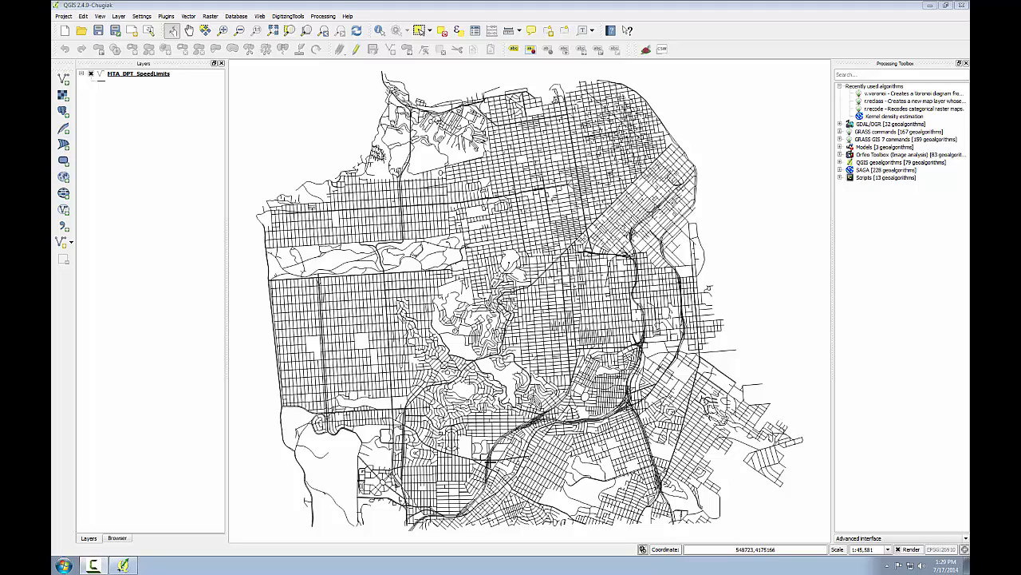
Examine the fields and speed limit values in the attribute table of the MTA_DPT_SpeedLimits layer.
right_click(148, 75)
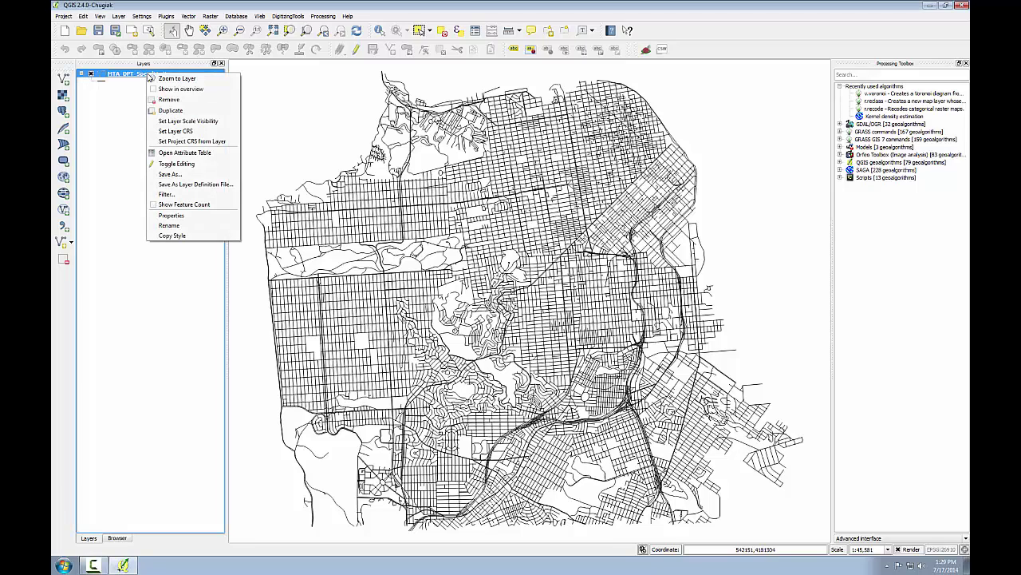
click(174, 154)
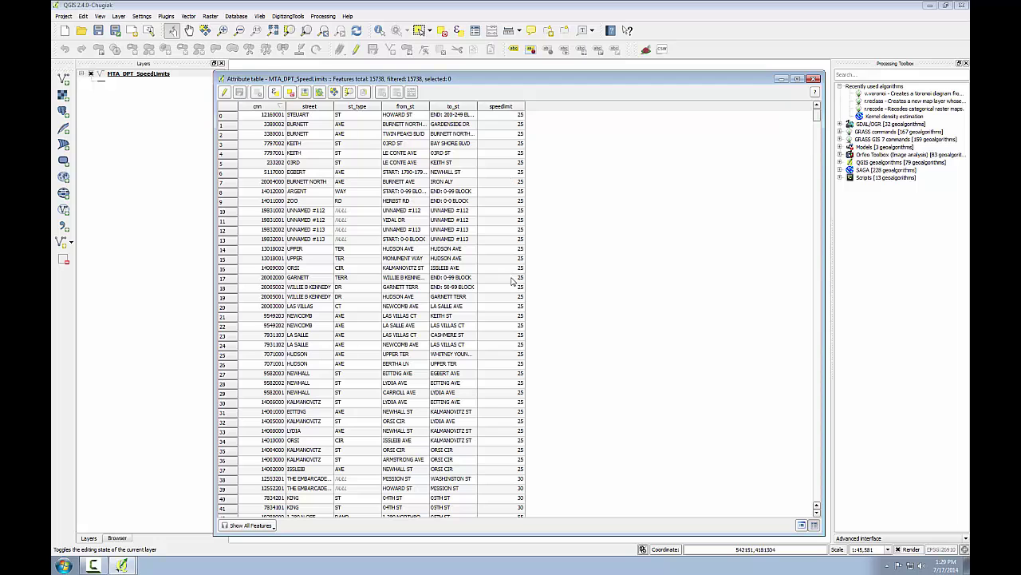
click(813, 78)
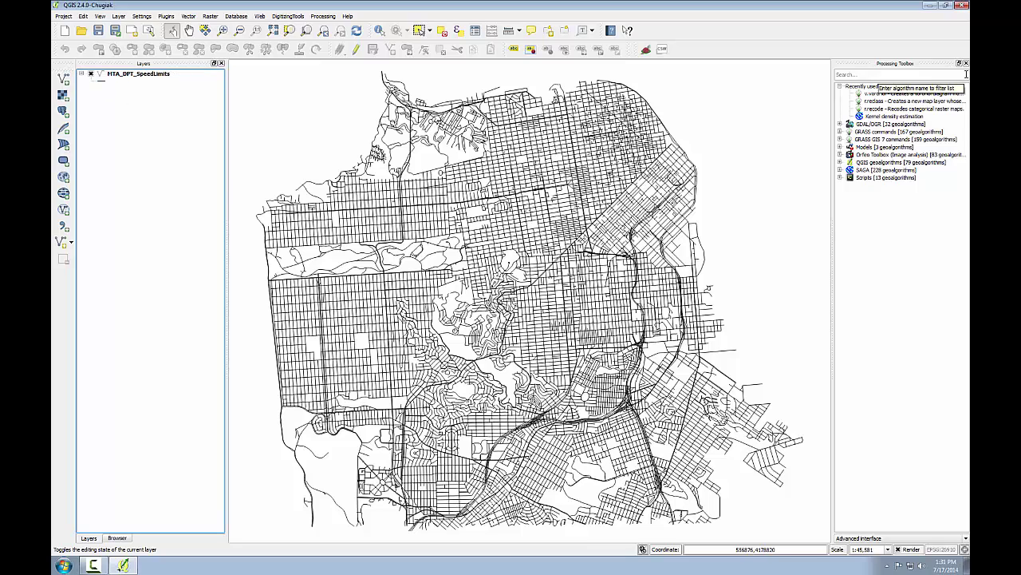
Style the MTA_DPT_SpeedLimits layer as Graduated on the speedlimit column, classified into five equal-interval classes with the Greys colour ramp.
click(138, 77)
double_click(138, 76)
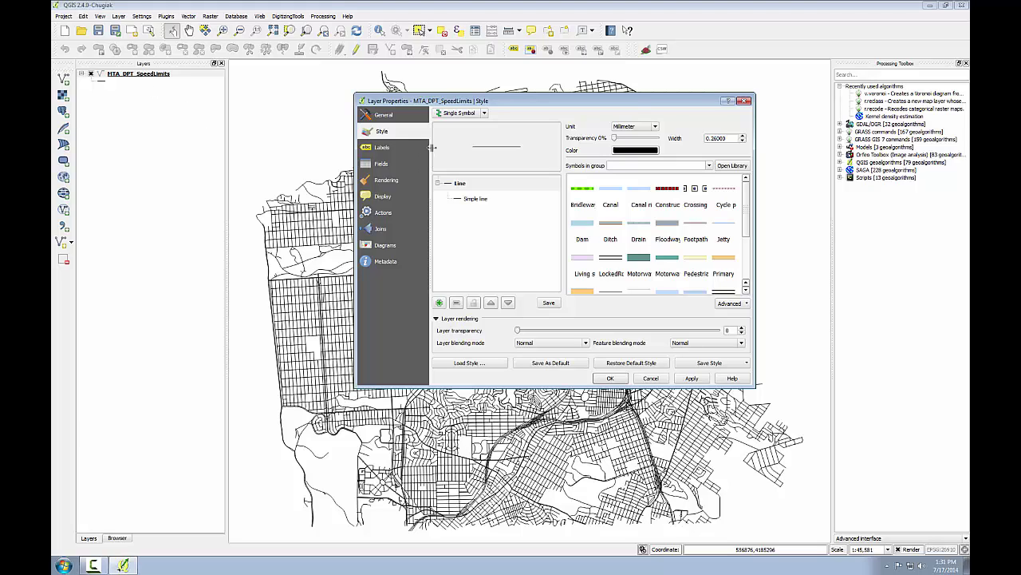
click(484, 115)
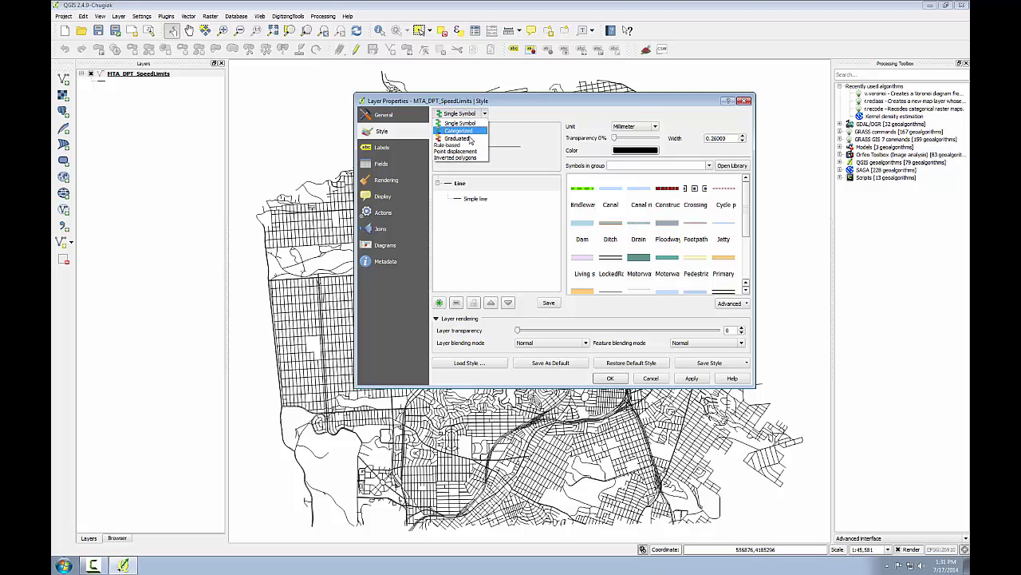
click(471, 138)
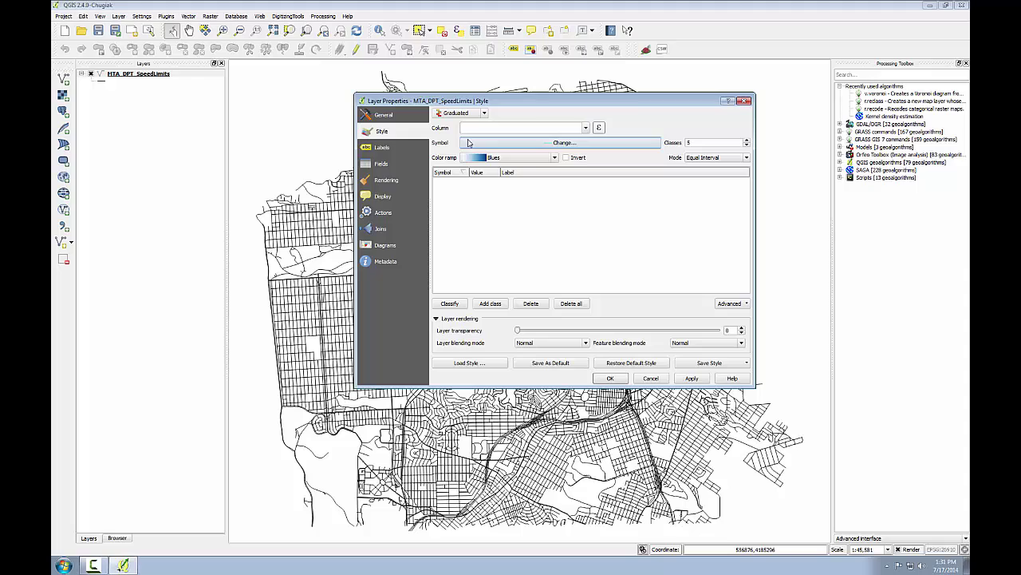
click(587, 128)
click(558, 143)
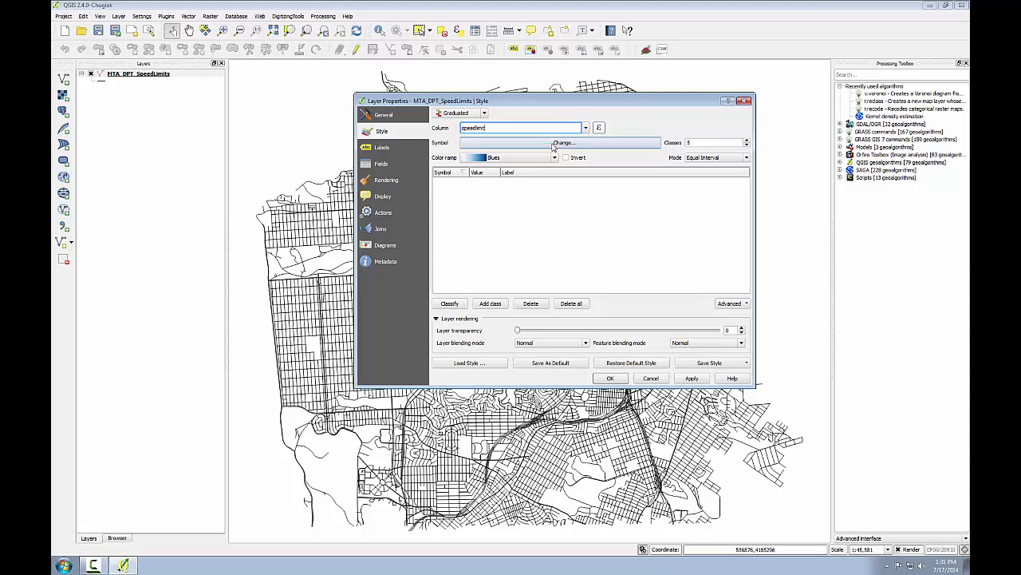
click(556, 159)
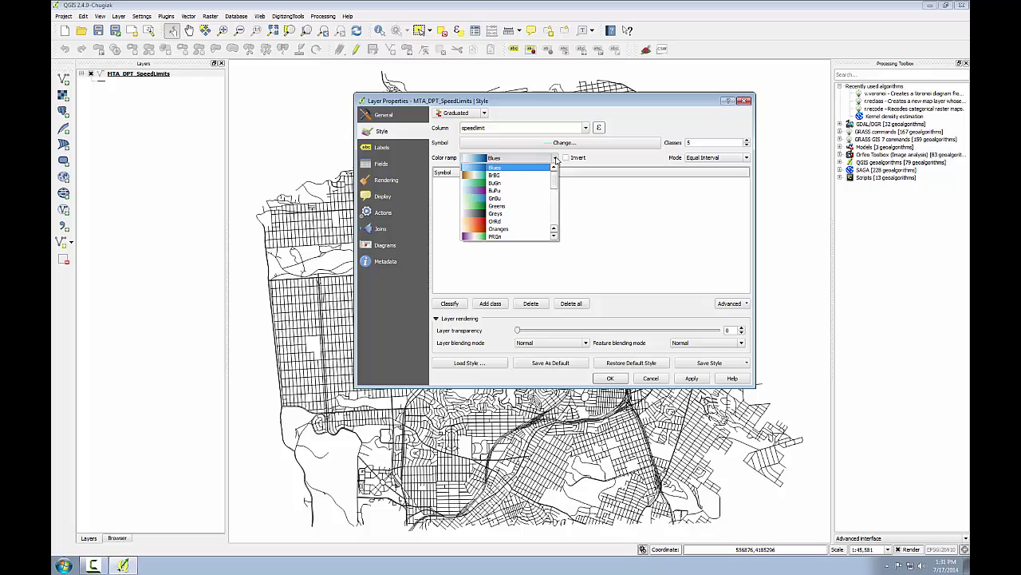
click(498, 213)
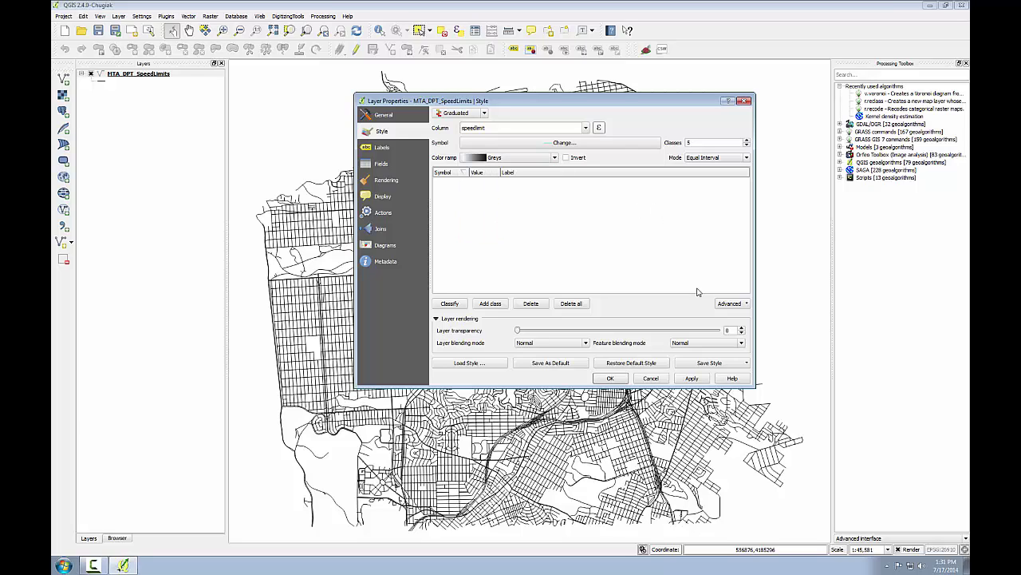
click(449, 304)
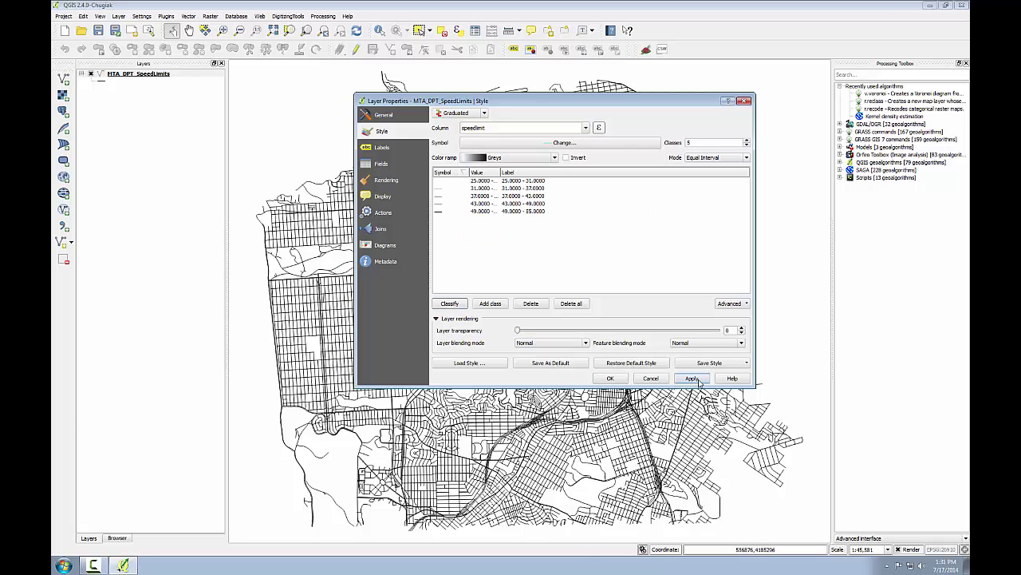
click(692, 379)
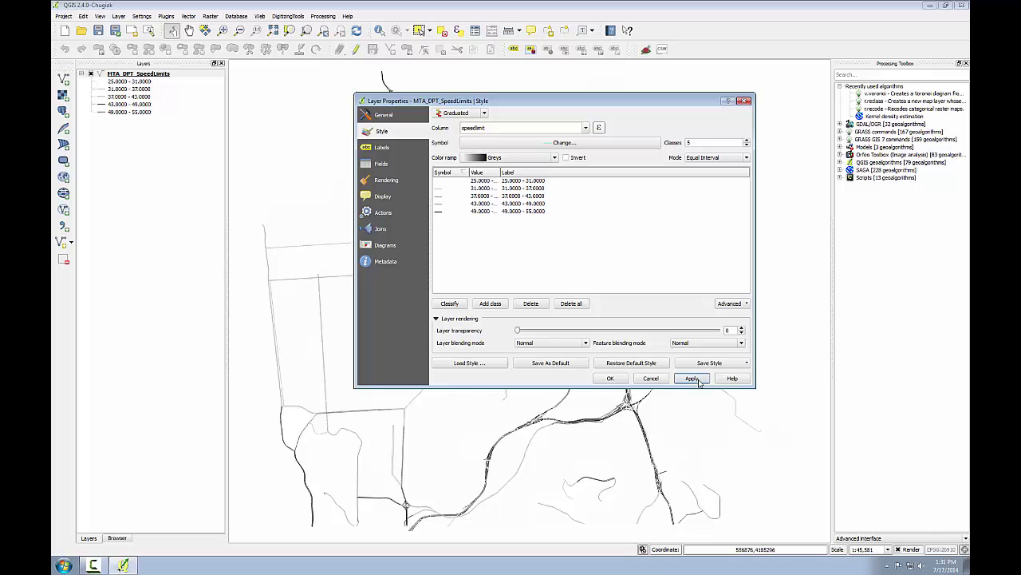
Change the line colour of the lowest speed class (25–31) to the light grey custom colour with RGB 225, 225, 225.
double_click(442, 189)
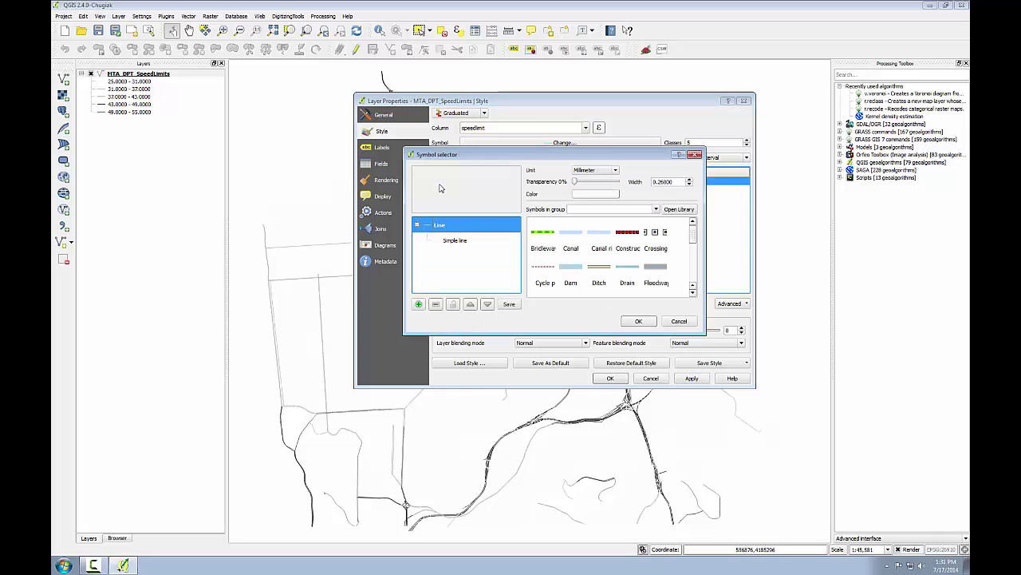
click(438, 242)
click(611, 183)
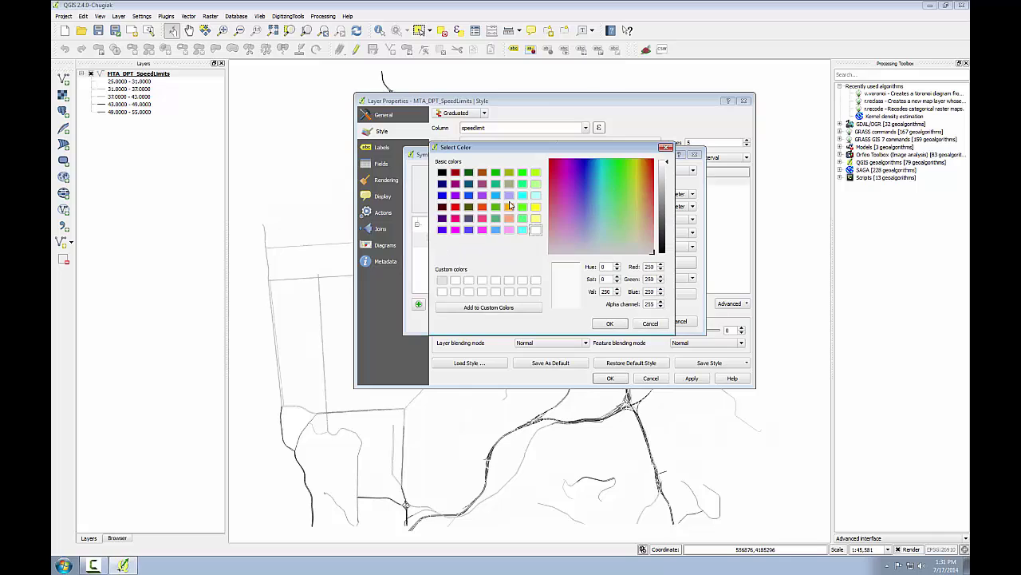
click(443, 282)
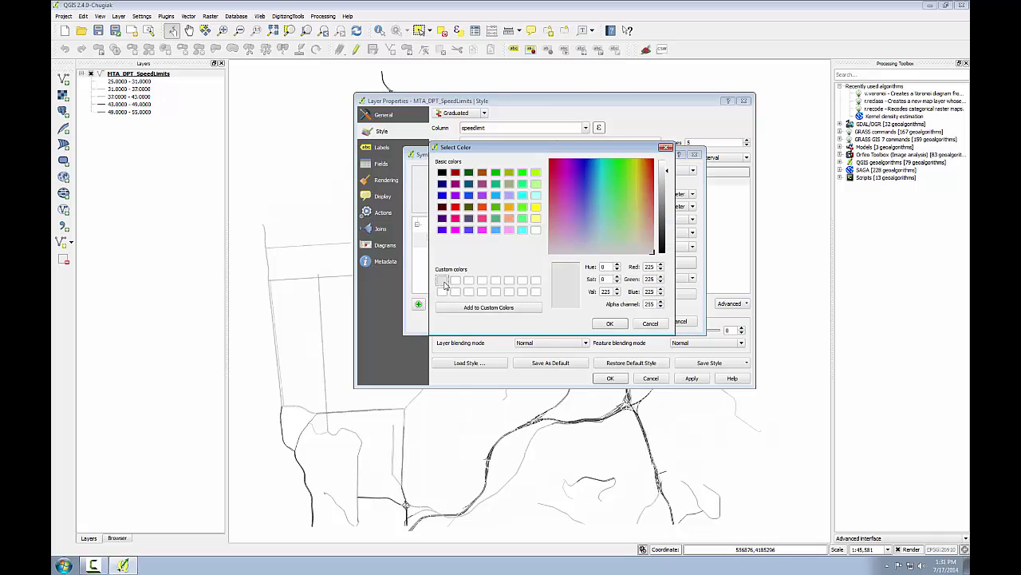
click(609, 323)
click(631, 322)
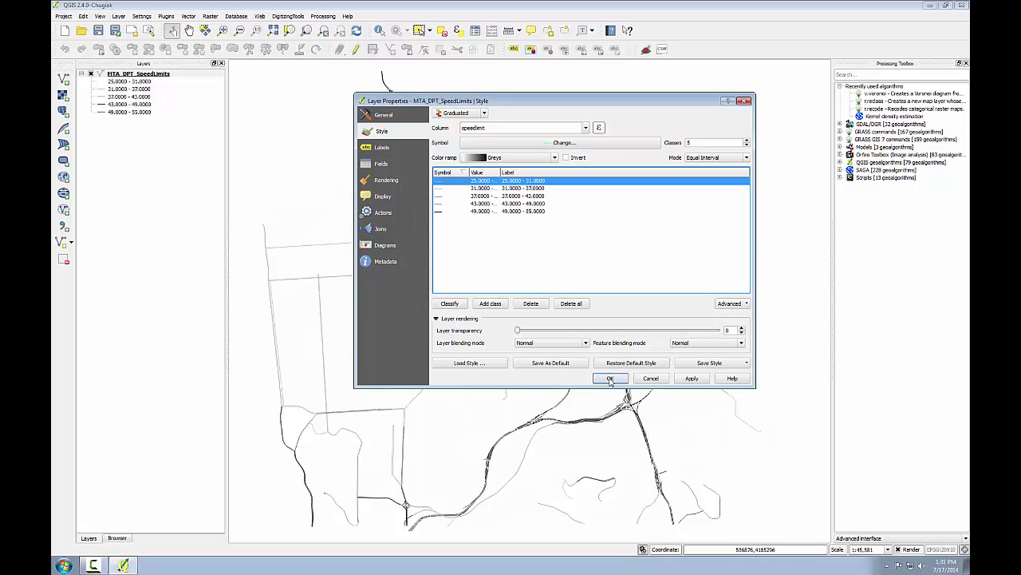
click(610, 379)
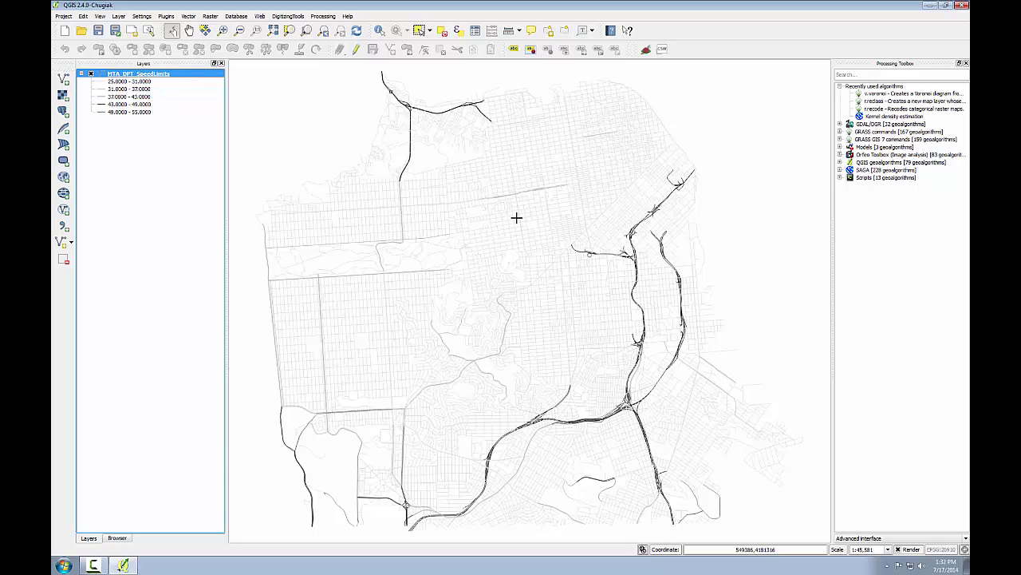
Find the Road graph plugin among all plugins by searching for "Road", and enable it.
click(166, 16)
click(172, 26)
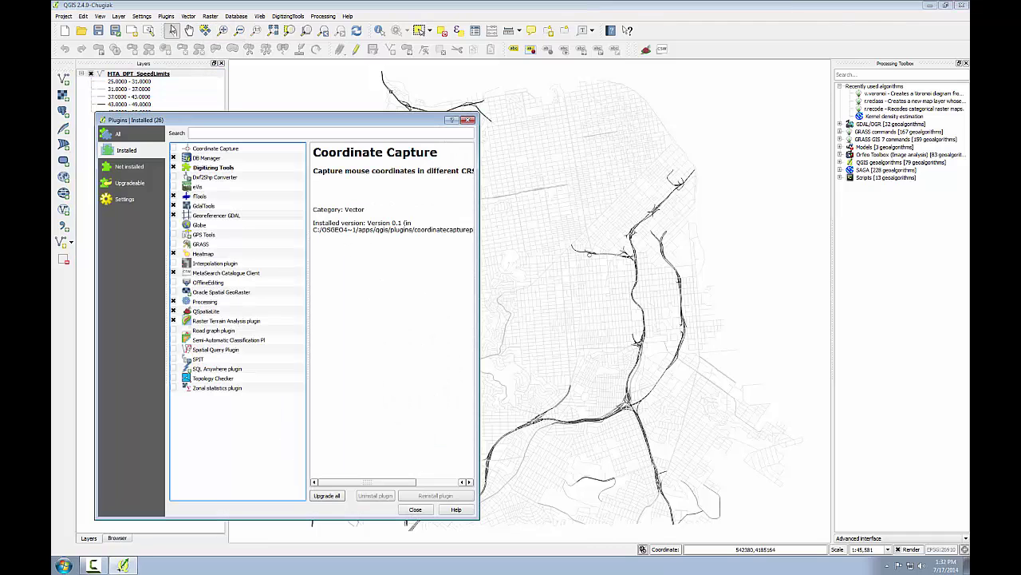
click(126, 136)
click(202, 133)
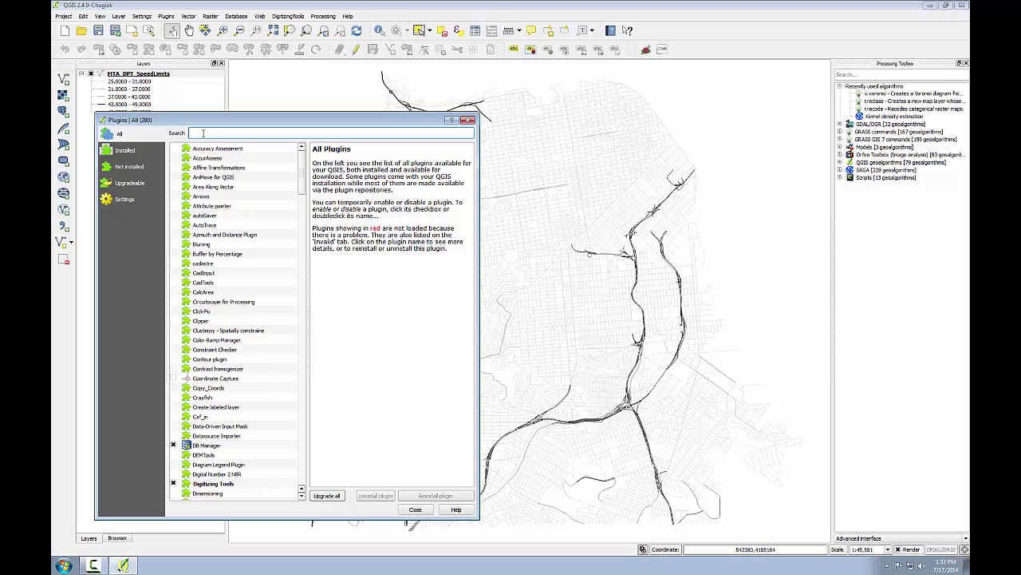
text(Road)
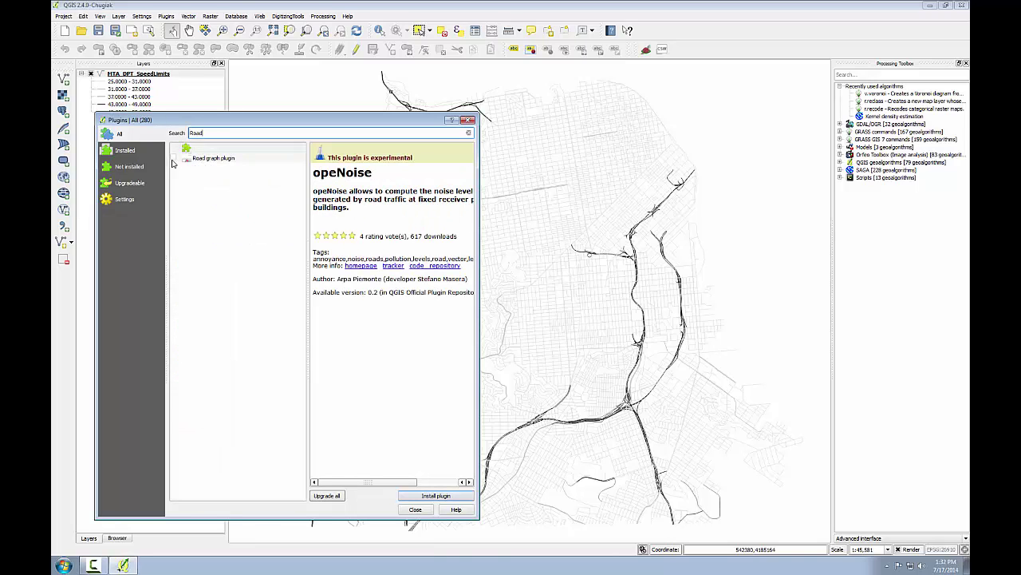
click(174, 158)
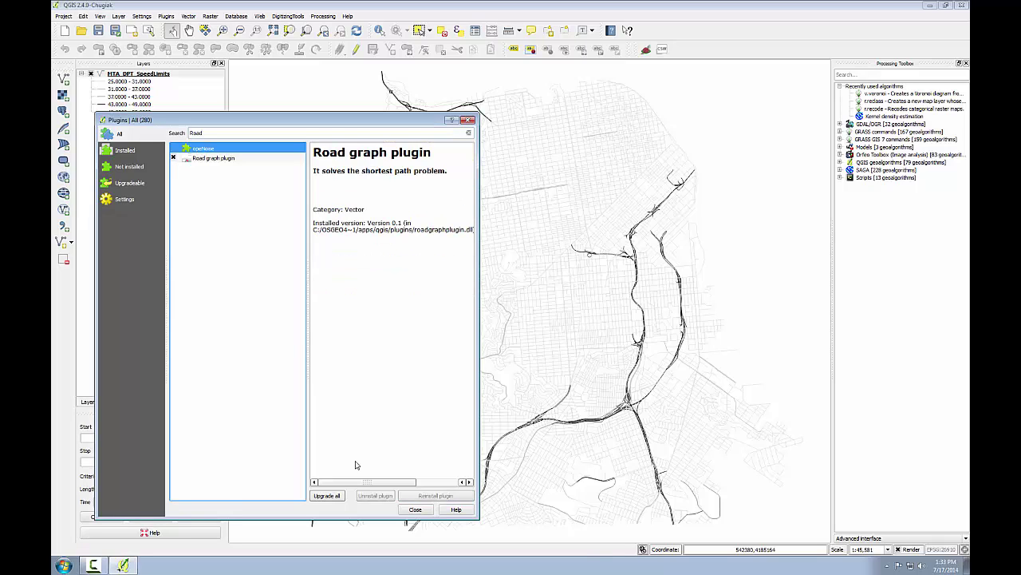
click(414, 510)
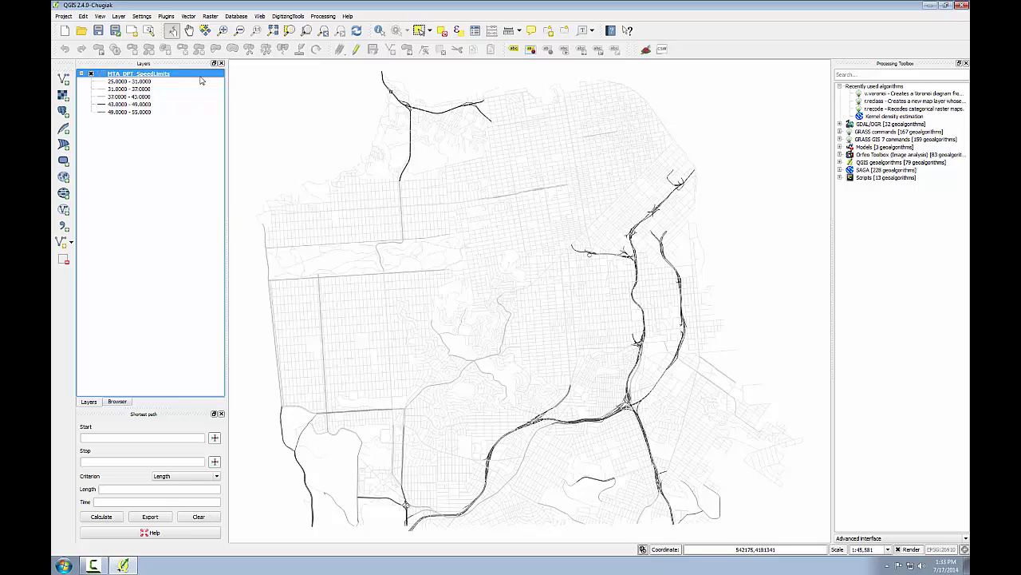
Open the Road graph plugin settings and set the topology tolerance to 10, keeping kilometer as the distance unit.
click(190, 17)
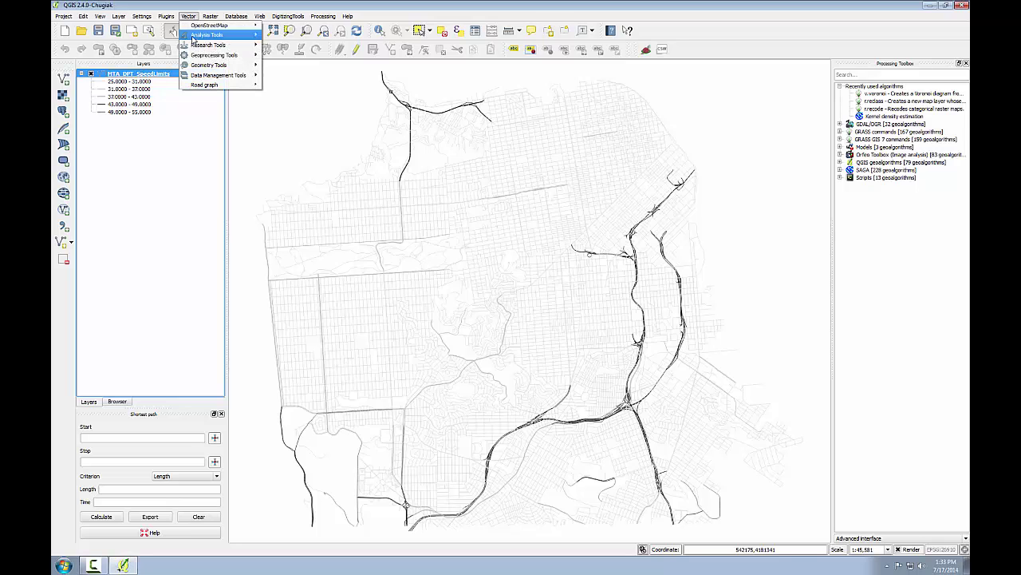
mouse_move(208, 86)
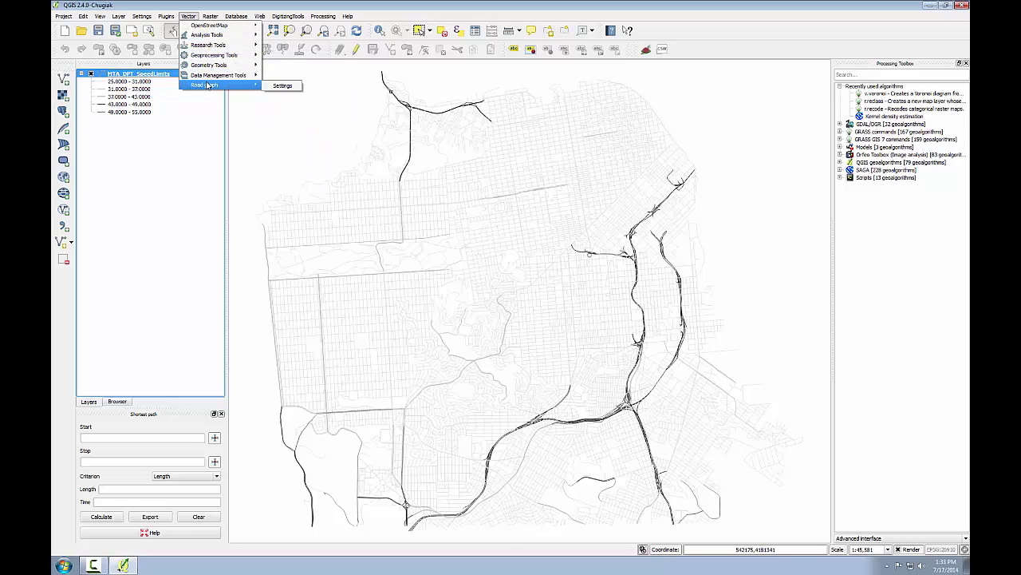
click(276, 86)
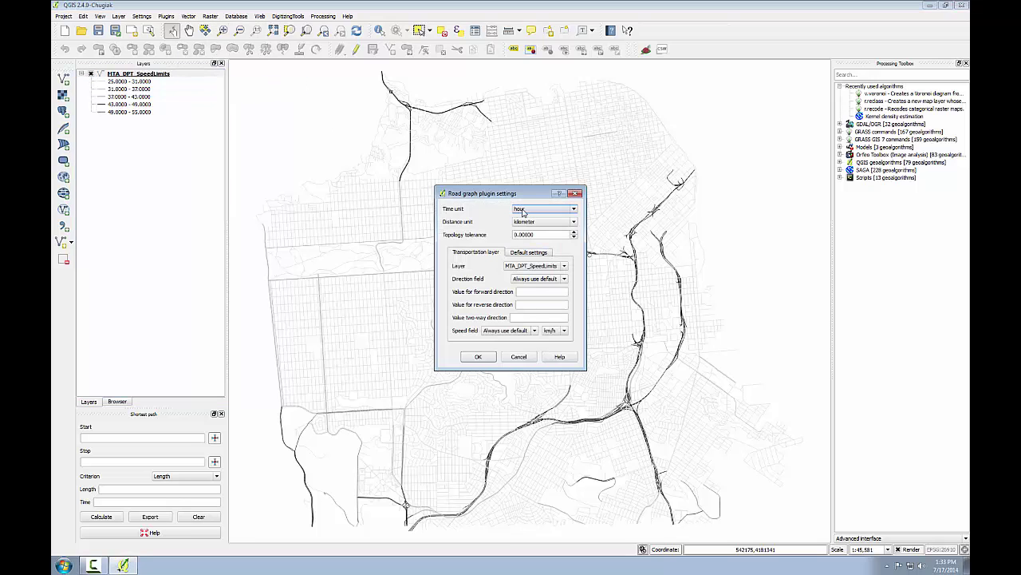
click(574, 223)
click(575, 223)
click(517, 235)
text(1)
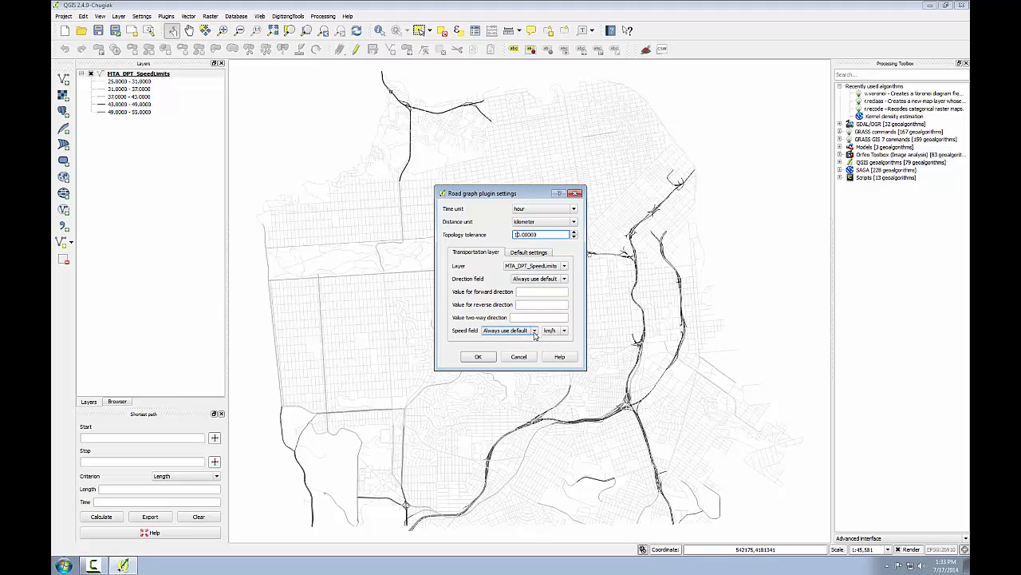
Use speedlimit as the speed field of the transportation layer, keep its unit at km/h, and accept the Road graph settings.
click(533, 330)
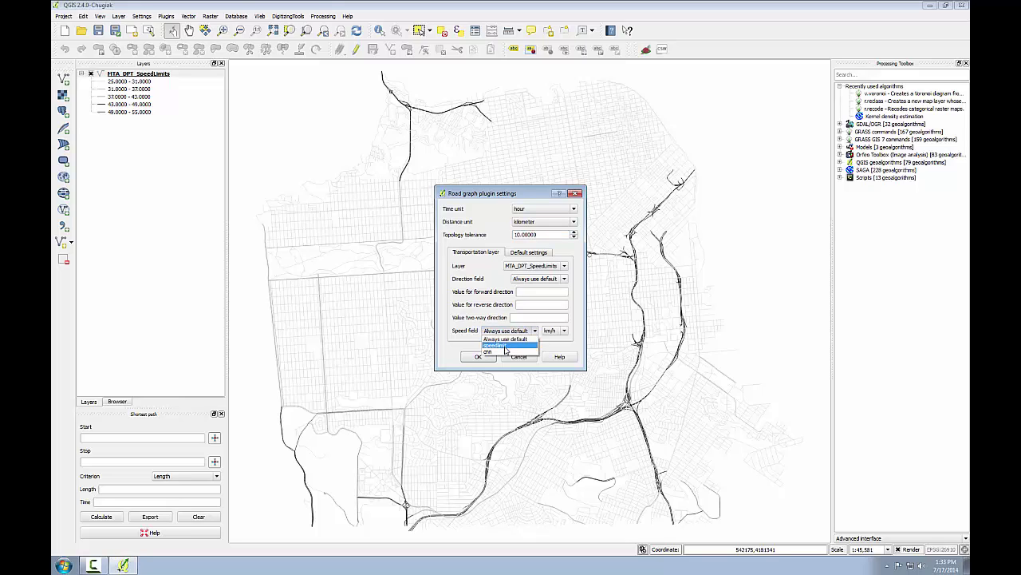
click(506, 346)
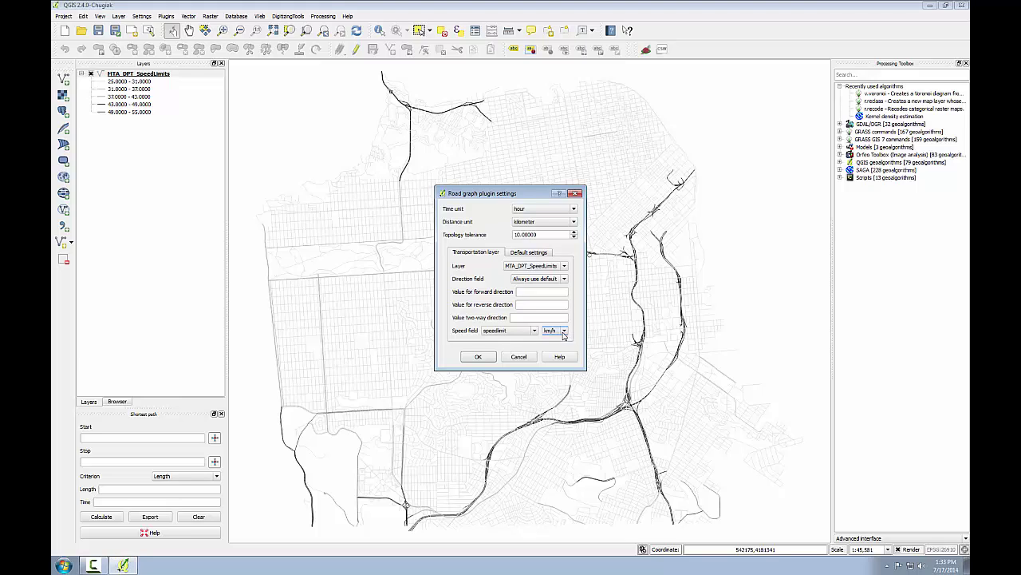
click(565, 332)
click(565, 333)
click(478, 356)
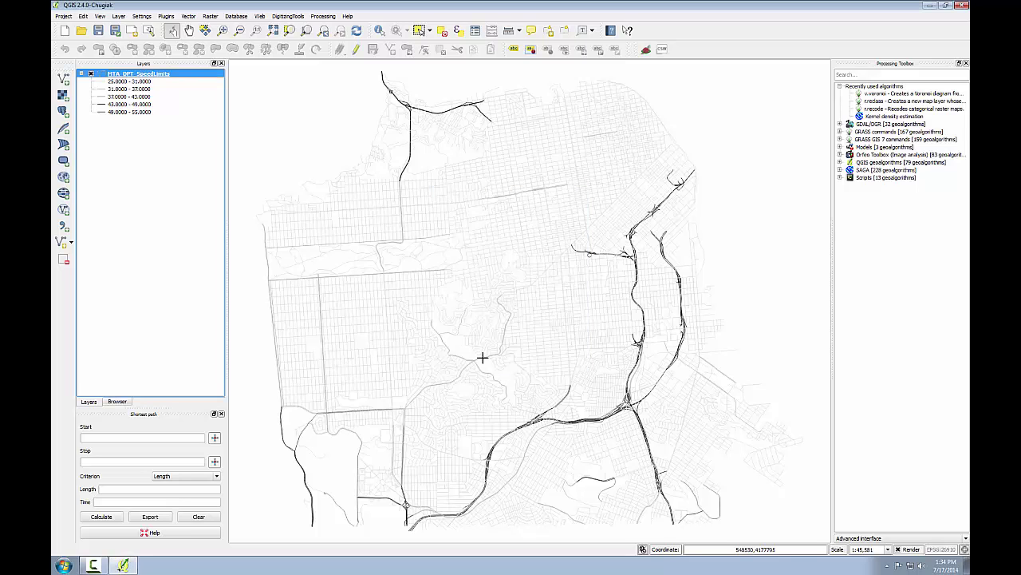
Place the route's start point in the northwestern street grid above the park and its stop point just south of the southeastern freeway interchange.
click(214, 438)
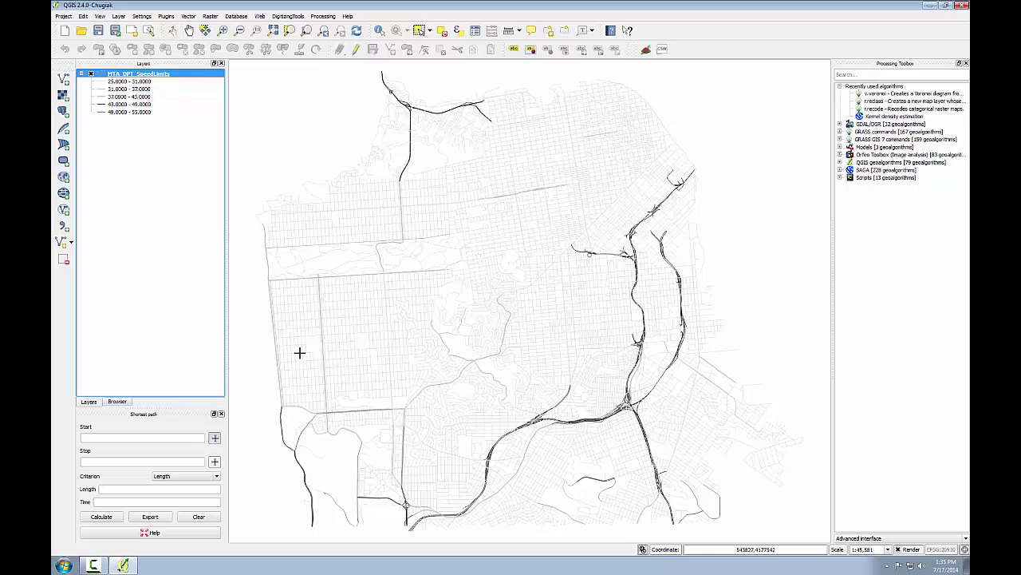
click(297, 229)
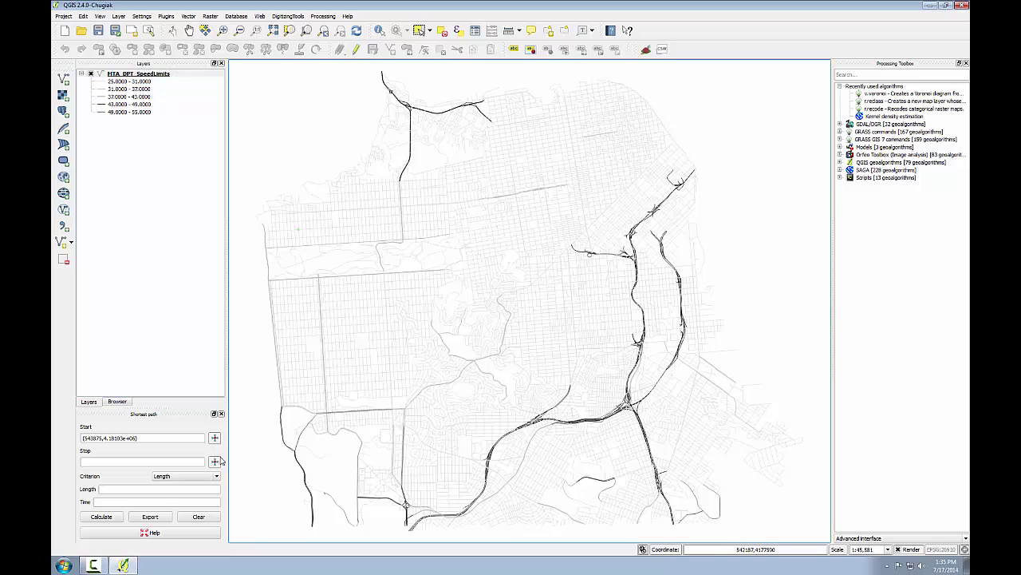
click(632, 427)
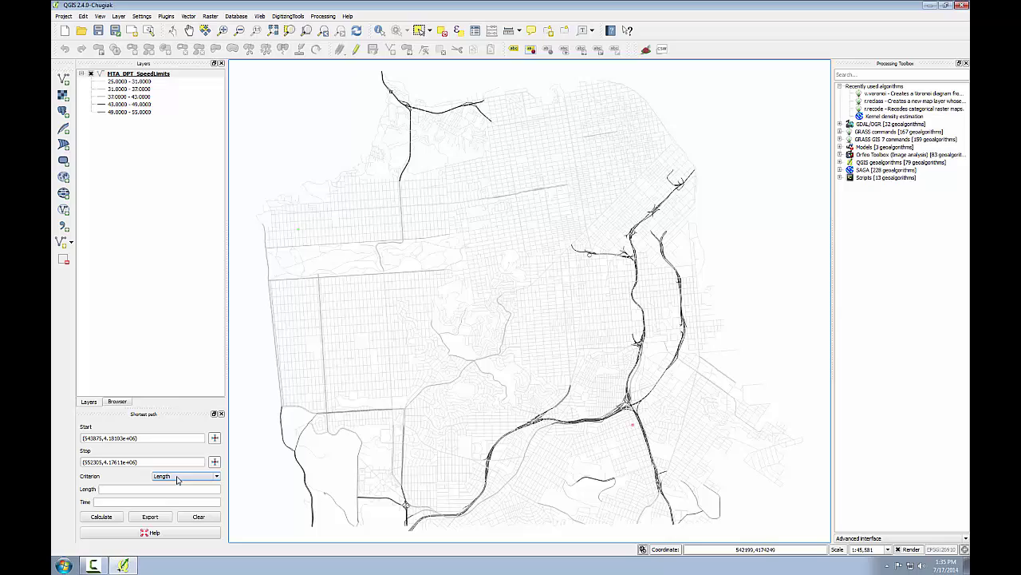
Calculate the shortest path with the Length criterion and export the route to a new temporary layer.
click(103, 518)
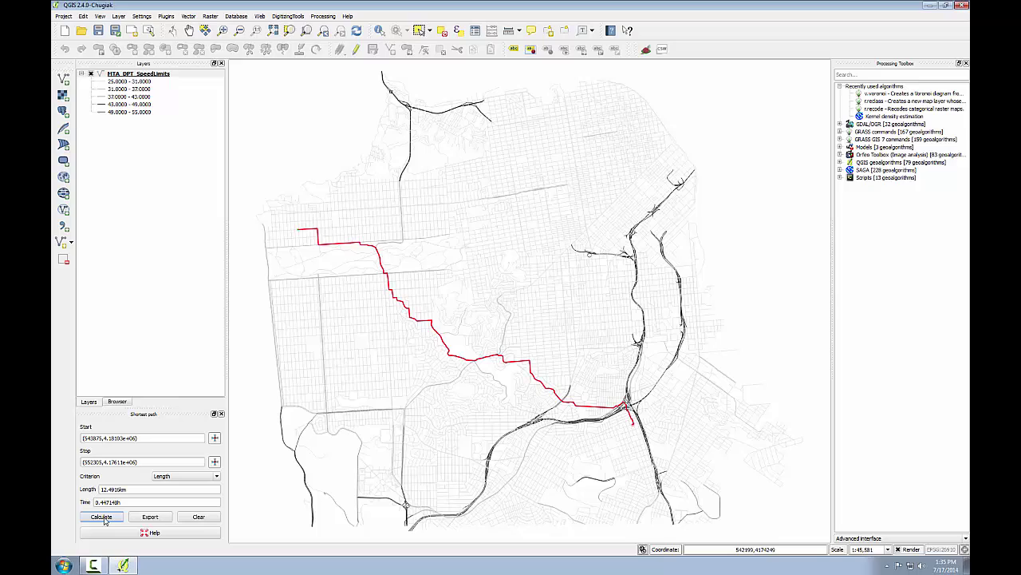
click(149, 516)
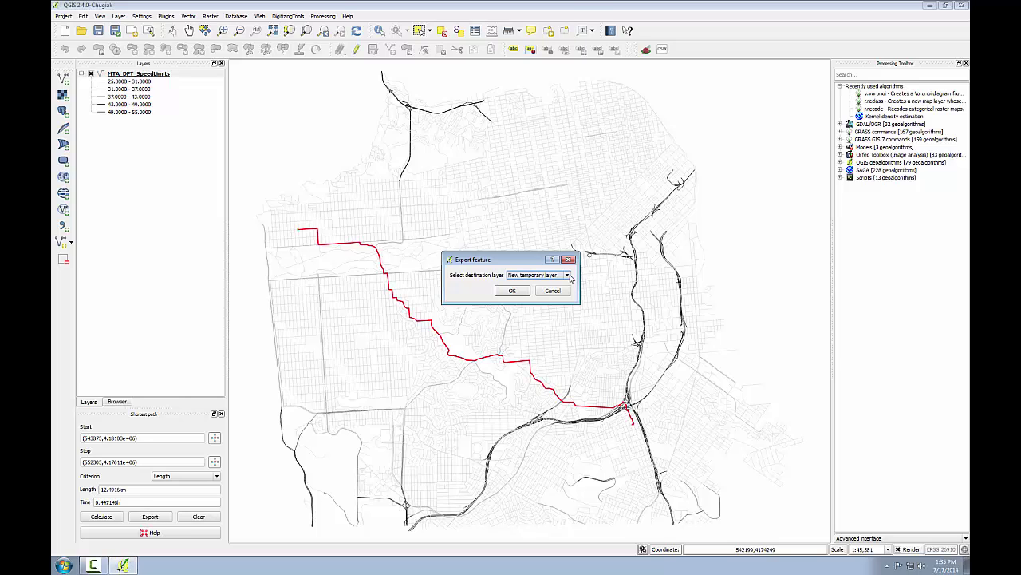
click(512, 292)
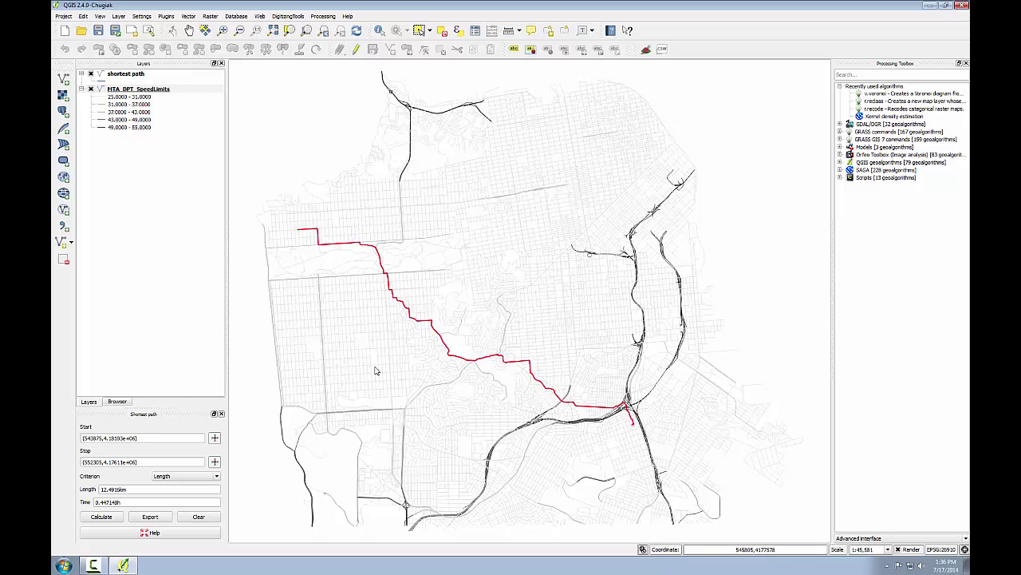
right_click(129, 76)
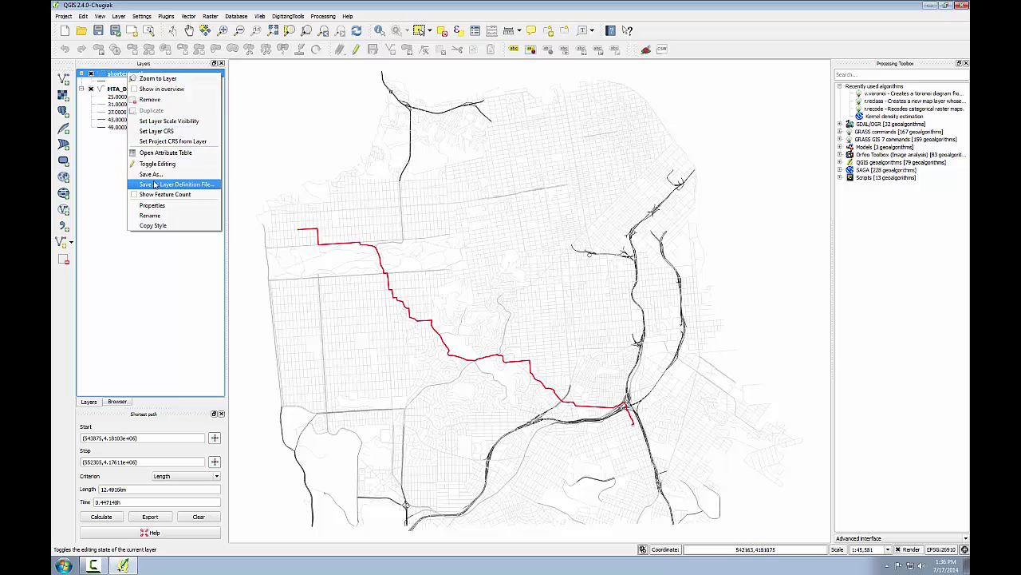
click(246, 4)
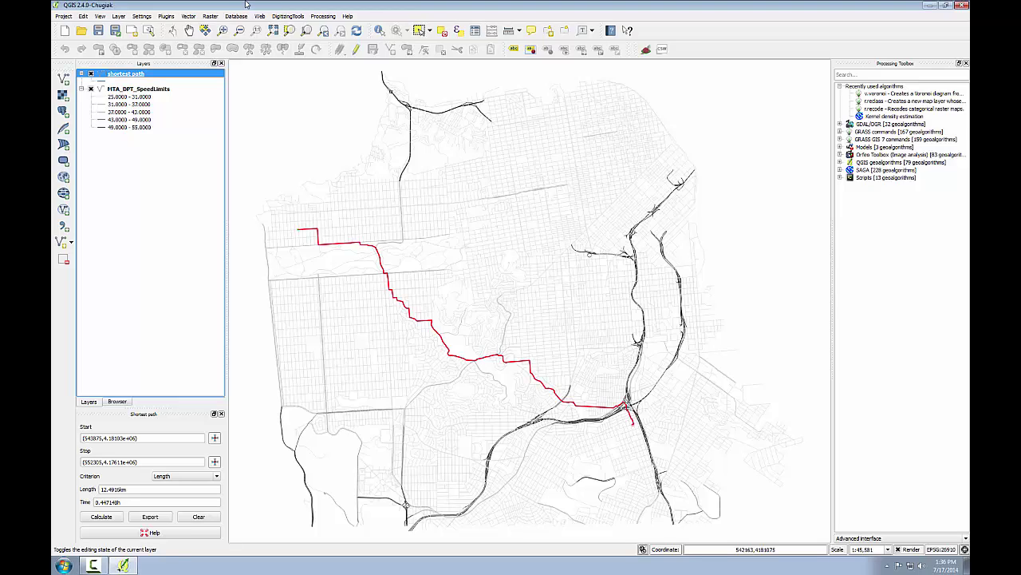
Recalculate the route between the same points with the Time criterion and export it to another new temporary layer.
click(214, 475)
click(209, 491)
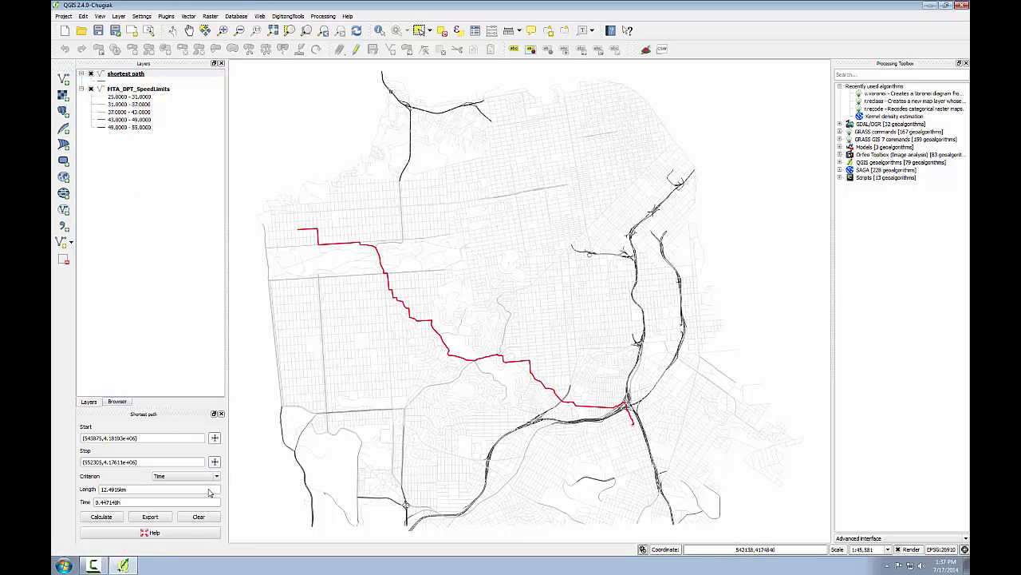
click(112, 519)
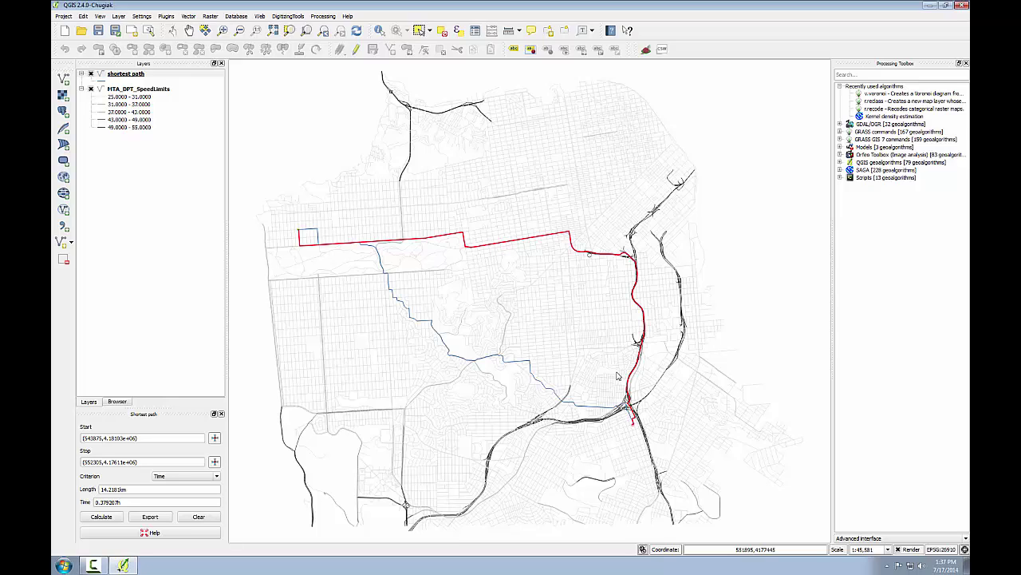
click(150, 517)
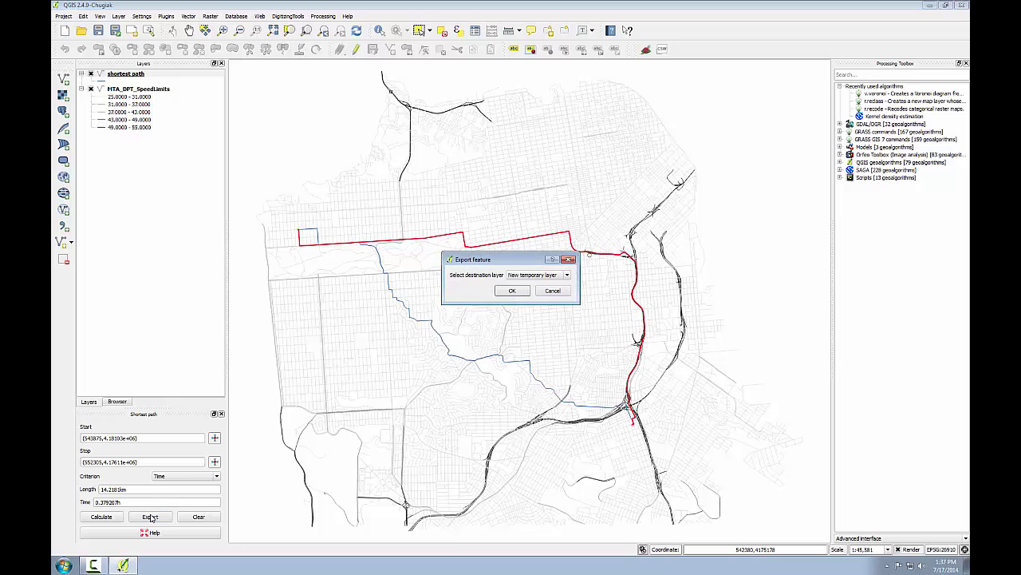
click(516, 292)
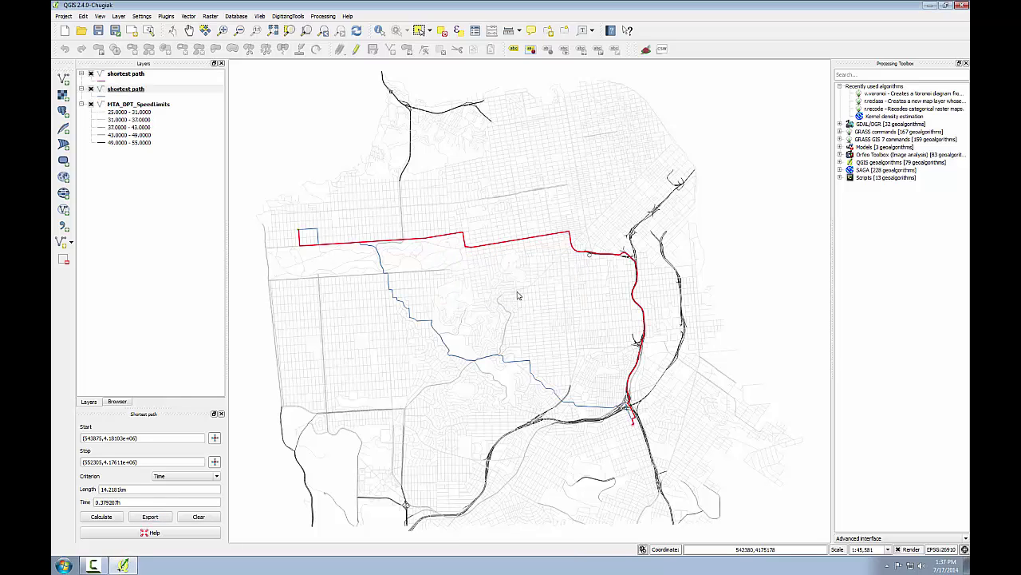